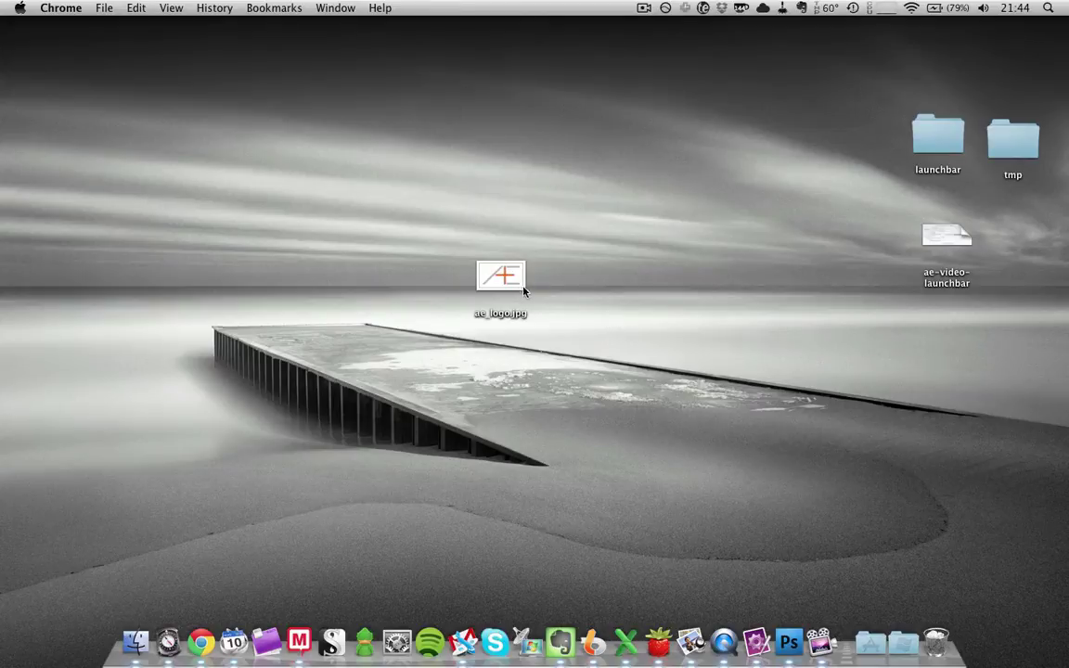
Select ae_logo.jpg and Instant Send it to Mailplane, attaching it to a new email
left_click(477, 266)
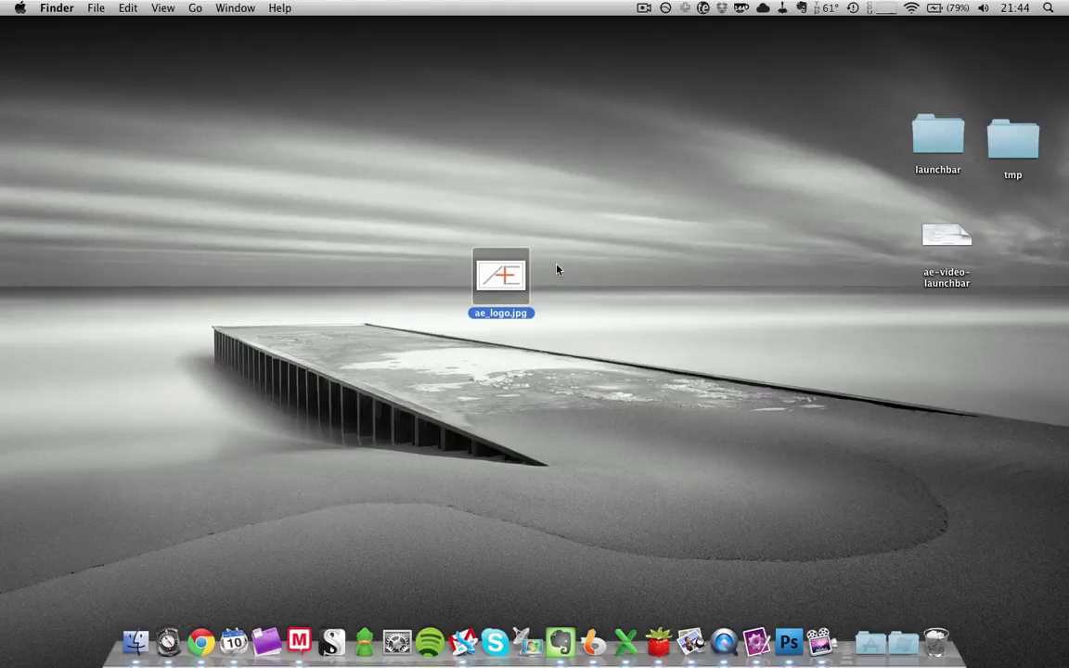
key("super")
key("super")
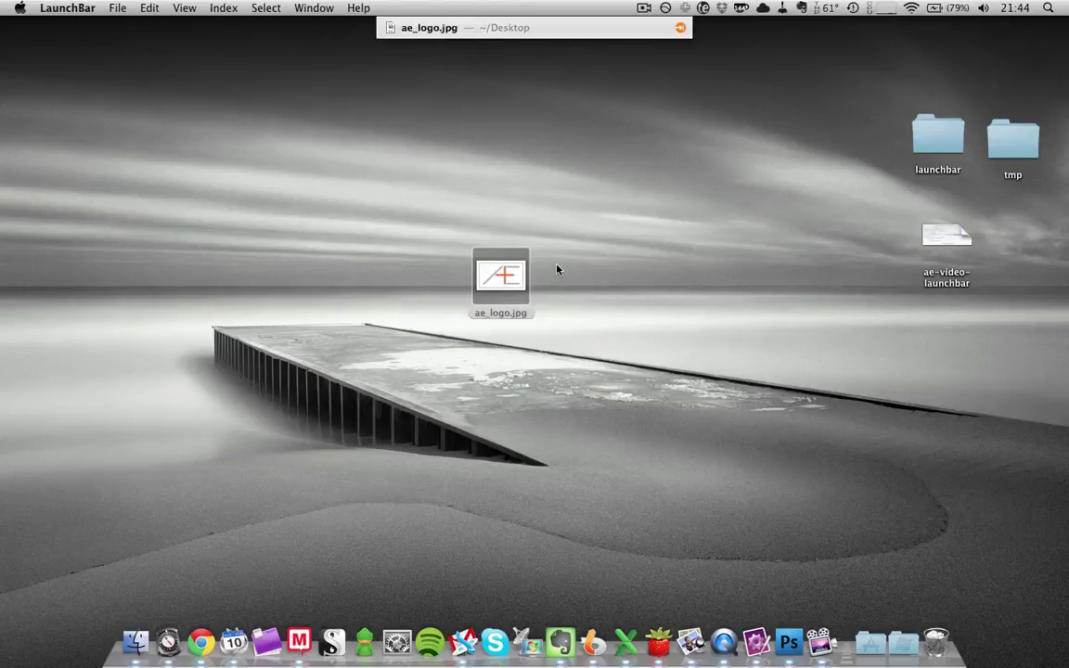
key("Tab")
type("m")
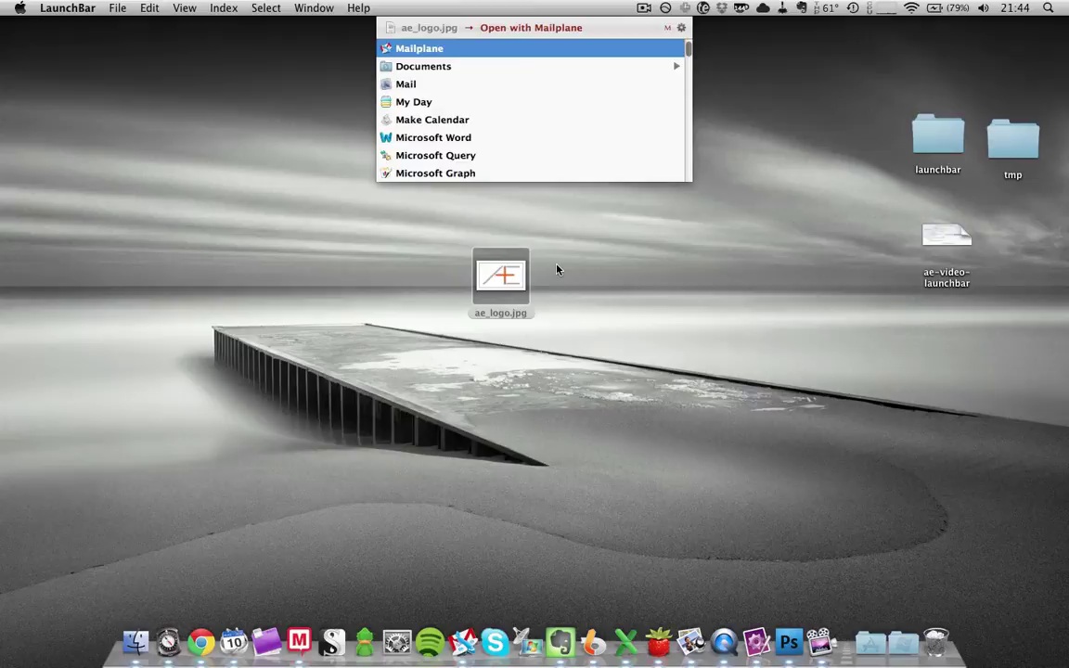
key("Return")
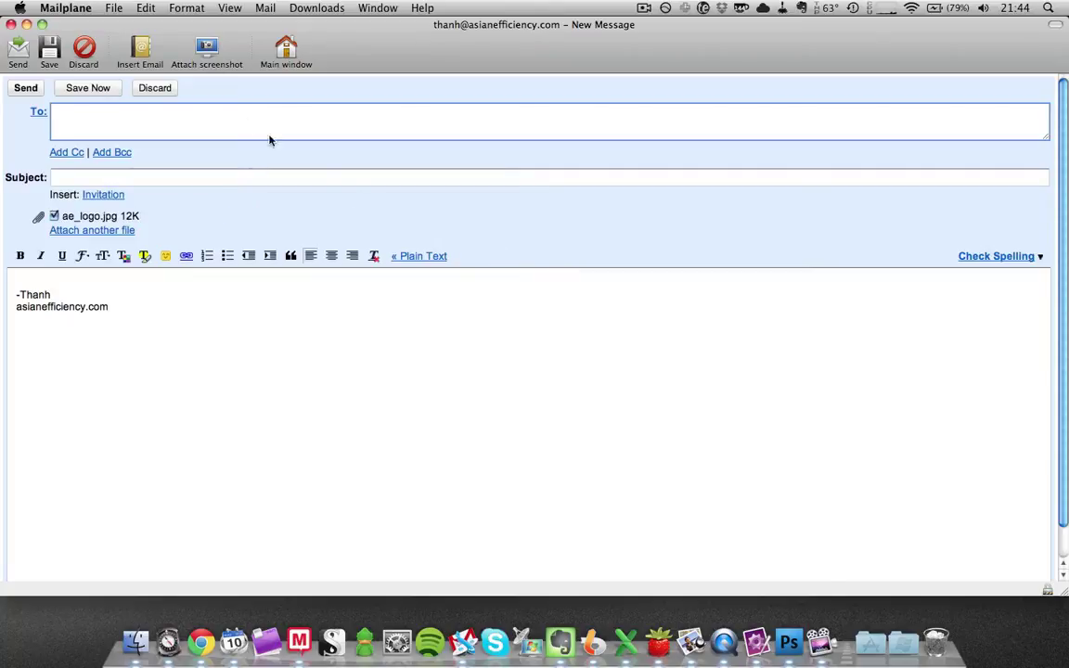
Discard the Mailplane draft holding ae_logo.jpg and confirm the discard
left_click(92, 59)
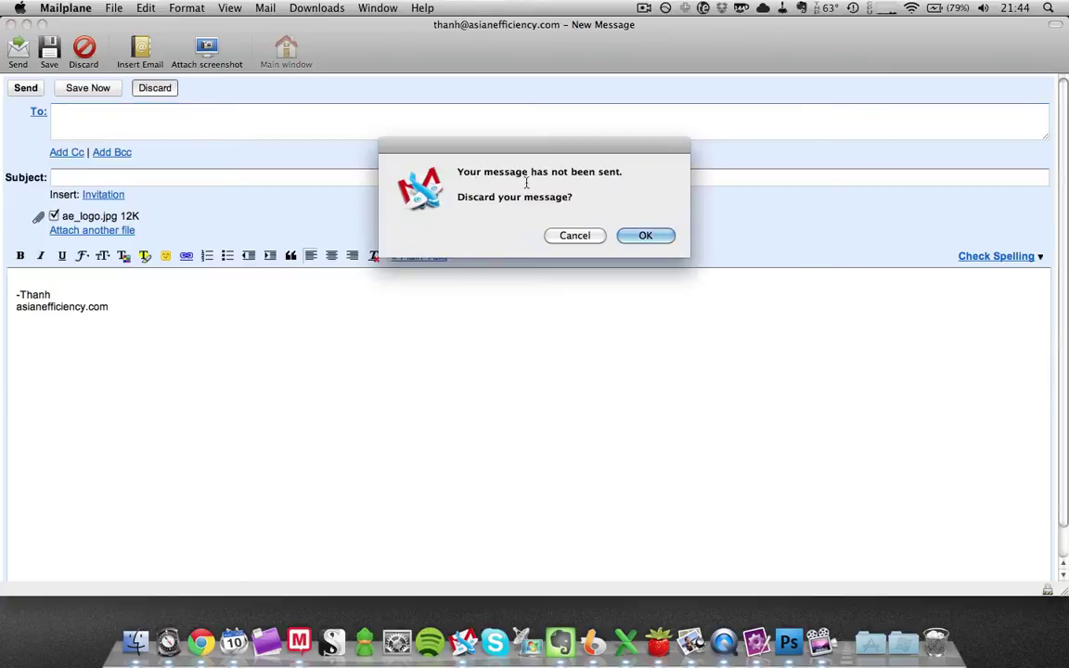
left_click(652, 238)
left_click(561, 387)
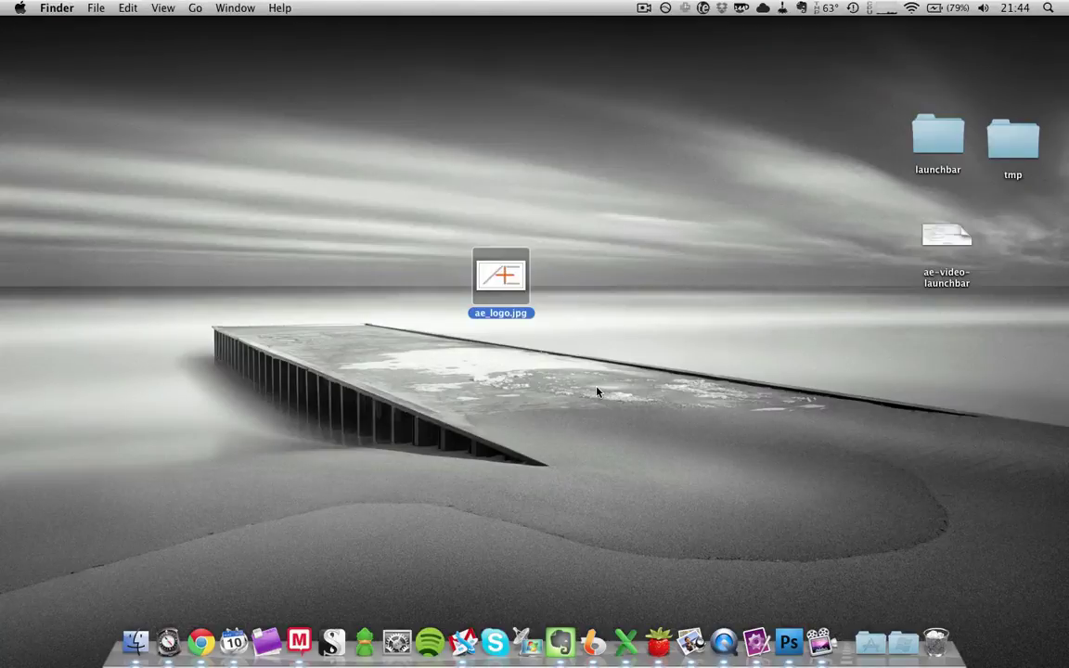
left_click(560, 388)
left_click(531, 624)
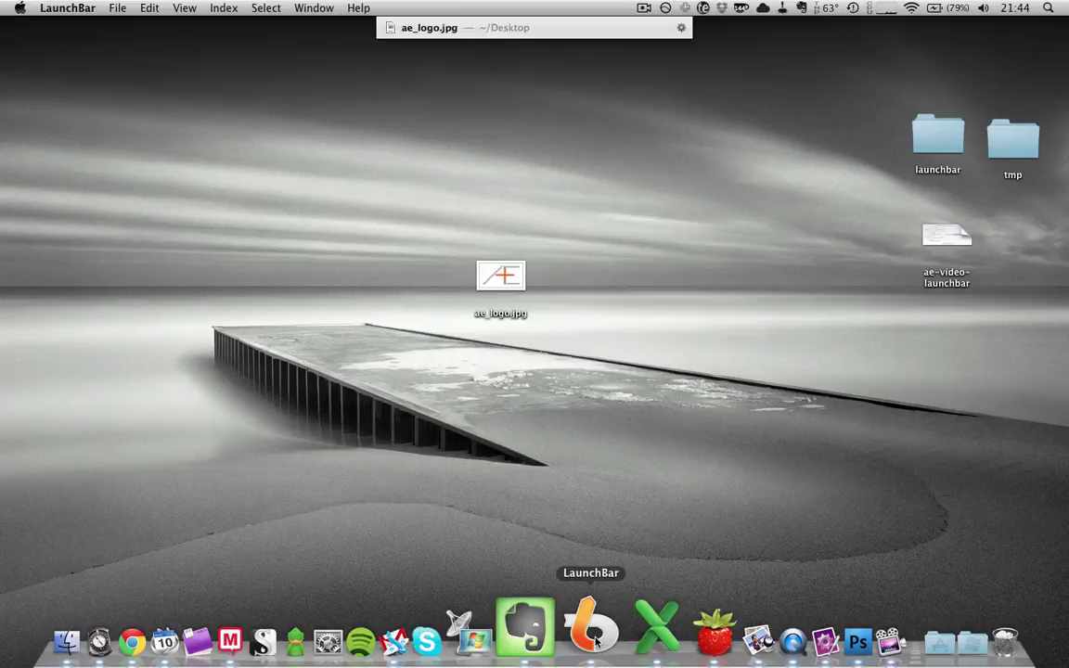
left_click(69, 11)
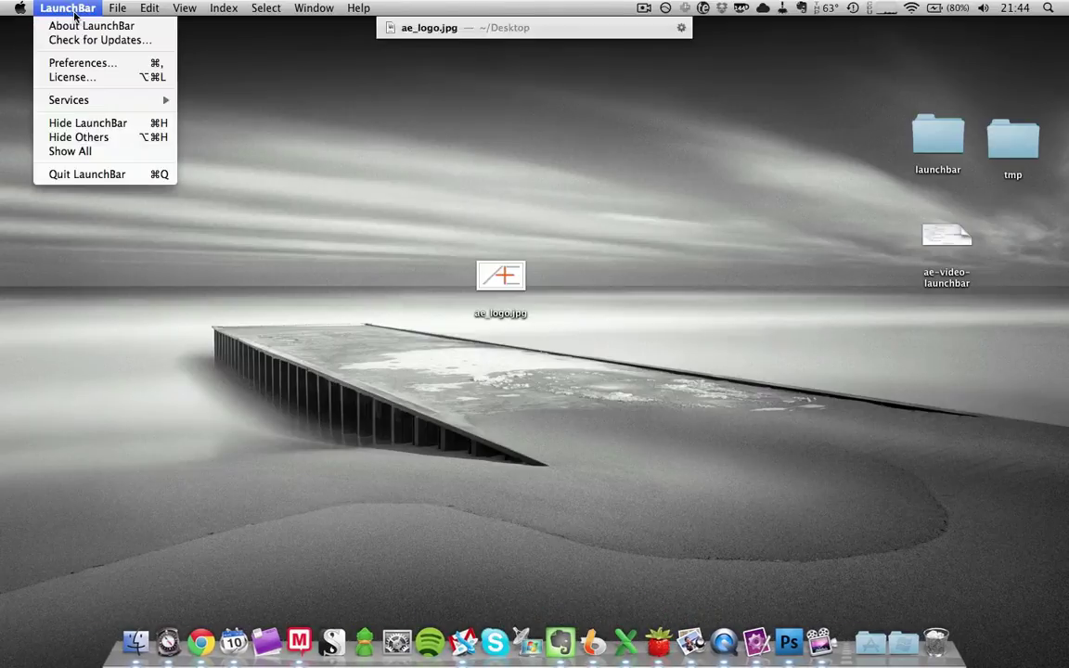
left_click(102, 63)
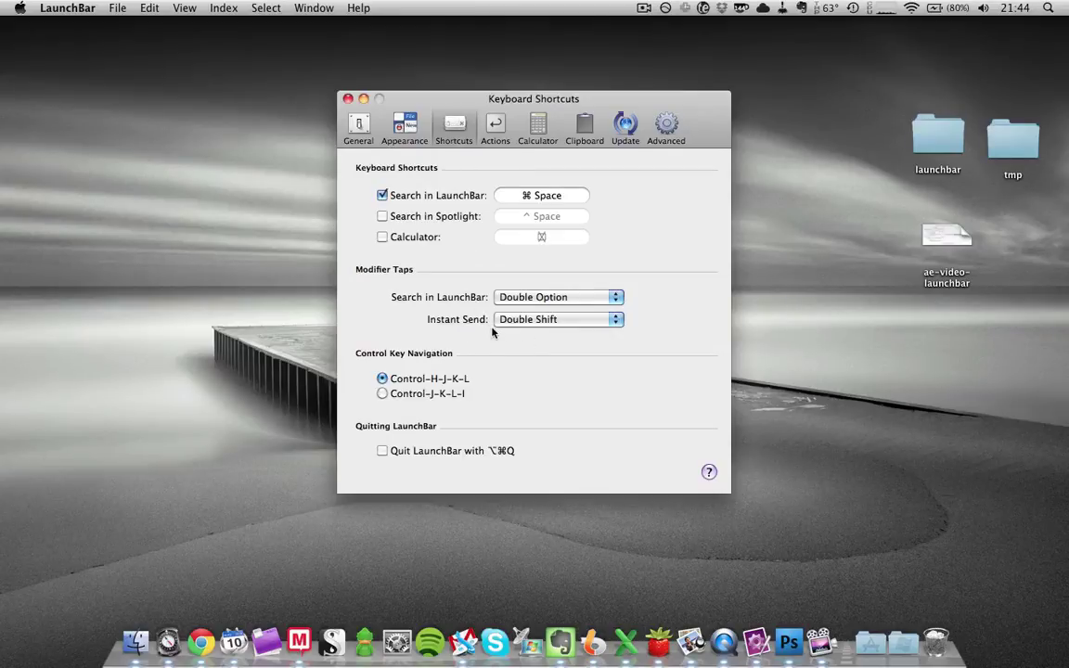
left_click(540, 320)
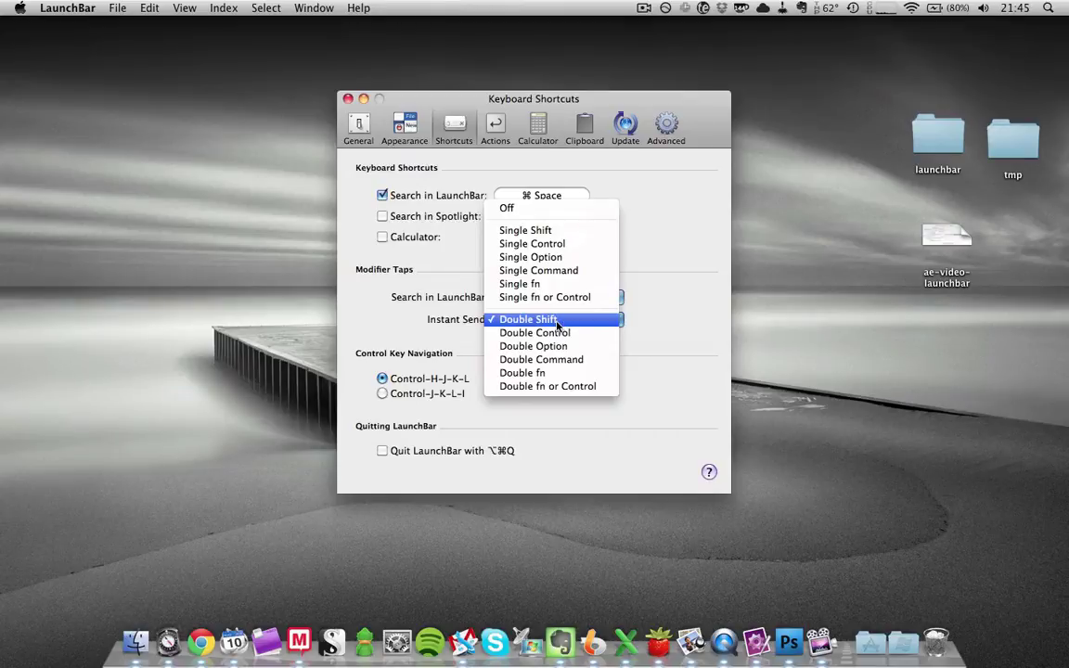
left_click(407, 303)
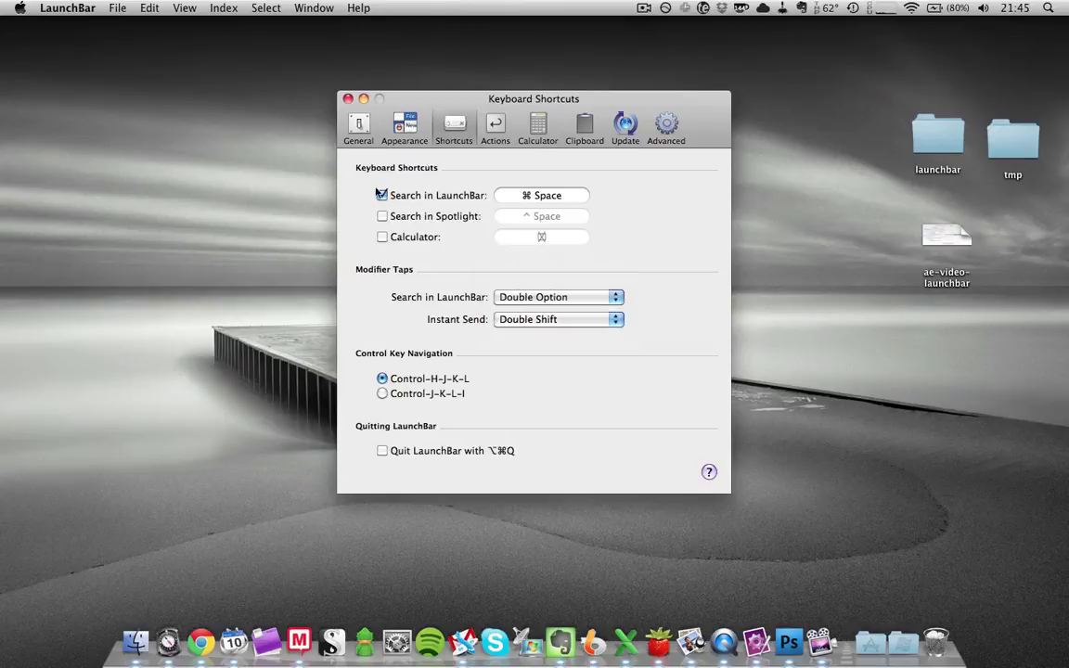
left_click(347, 98)
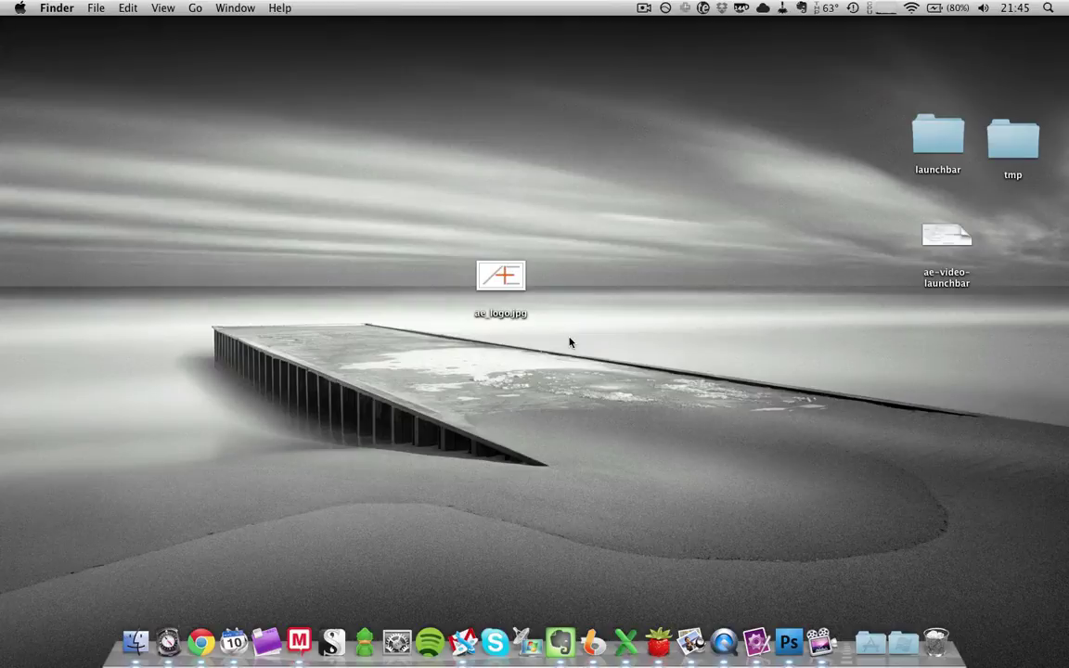
left_click(483, 271)
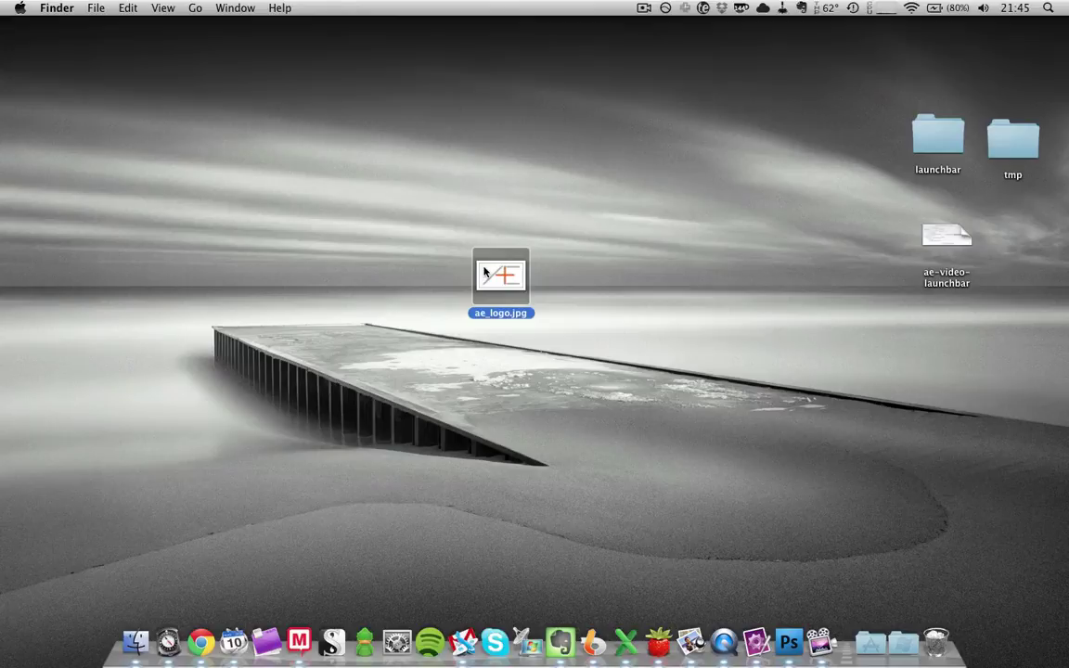
left_click(399, 299)
left_click(477, 280)
Instant Send the selected ae_logo.jpg to Adobe Photoshop CS4 to open it
key("super")
key("super")
key("Tab")
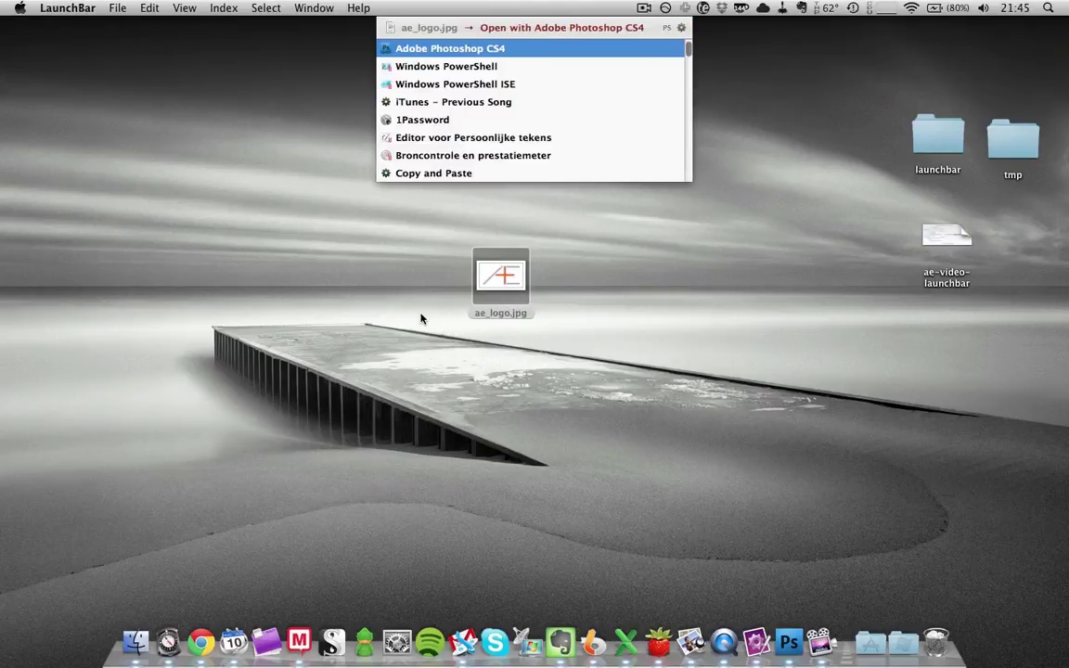
key("Return")
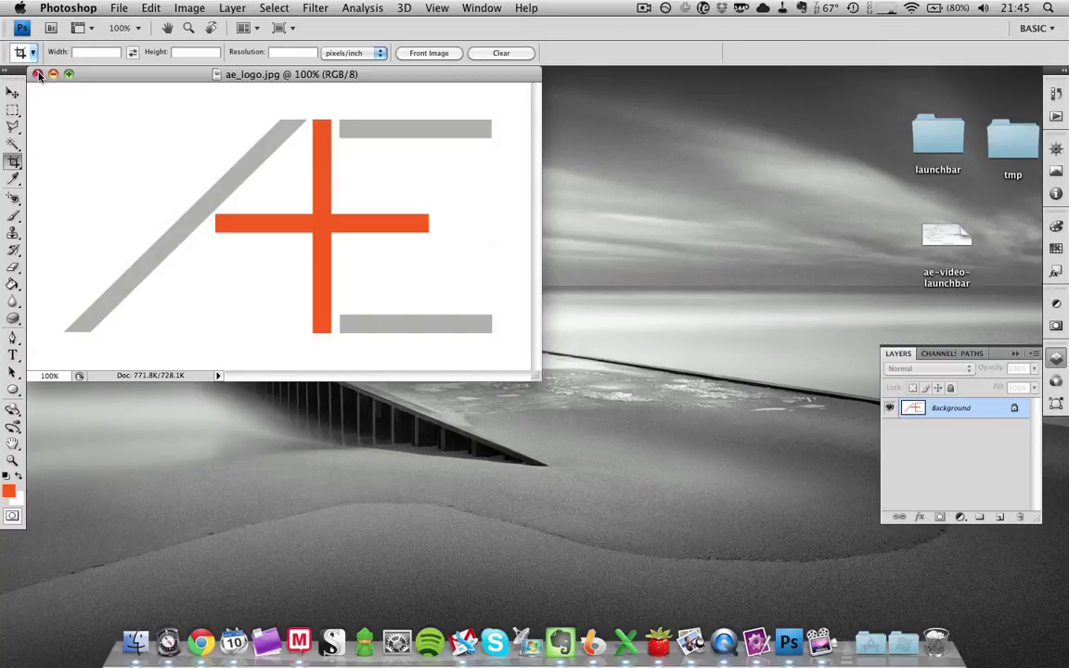
Close the ae_logo.jpg document in Photoshop and deselect the file on the desktop
left_click(38, 74)
left_click(260, 220)
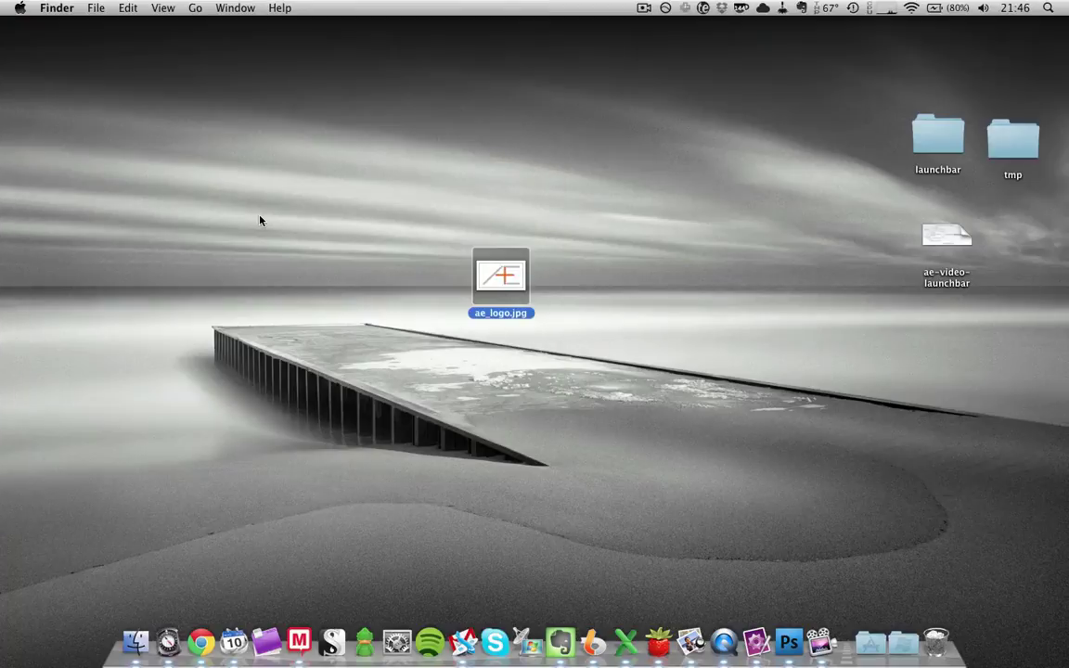
left_click(306, 223)
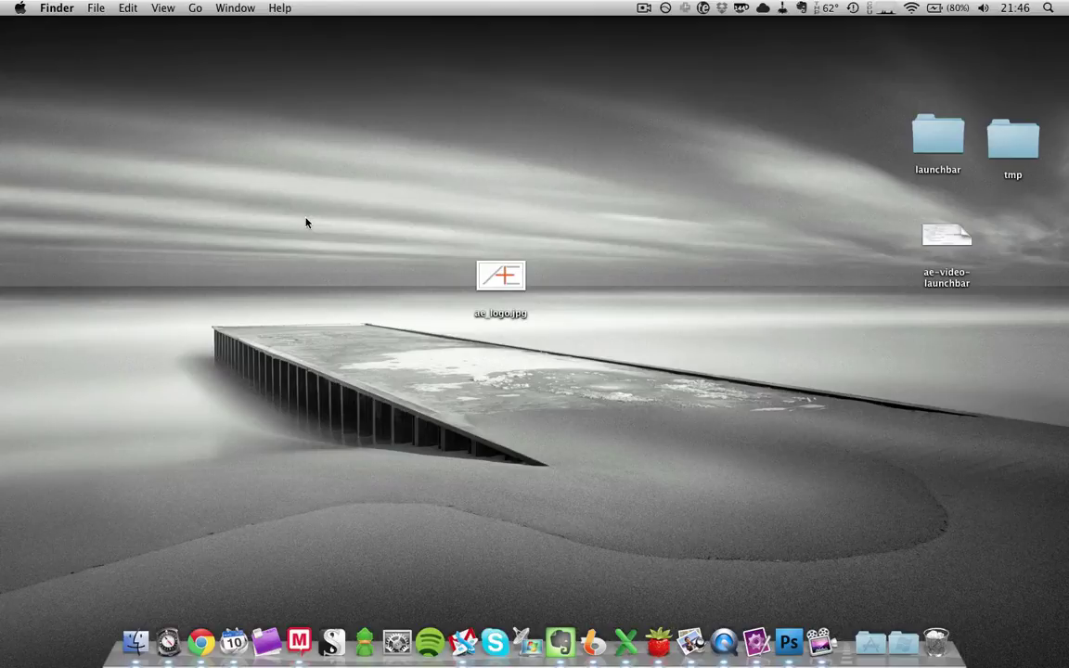
Restore the Asian Efficiency Chrome window, select the word 'productivity' and send it to Instant Send
mouse_move(200, 641)
left_click(238, 549)
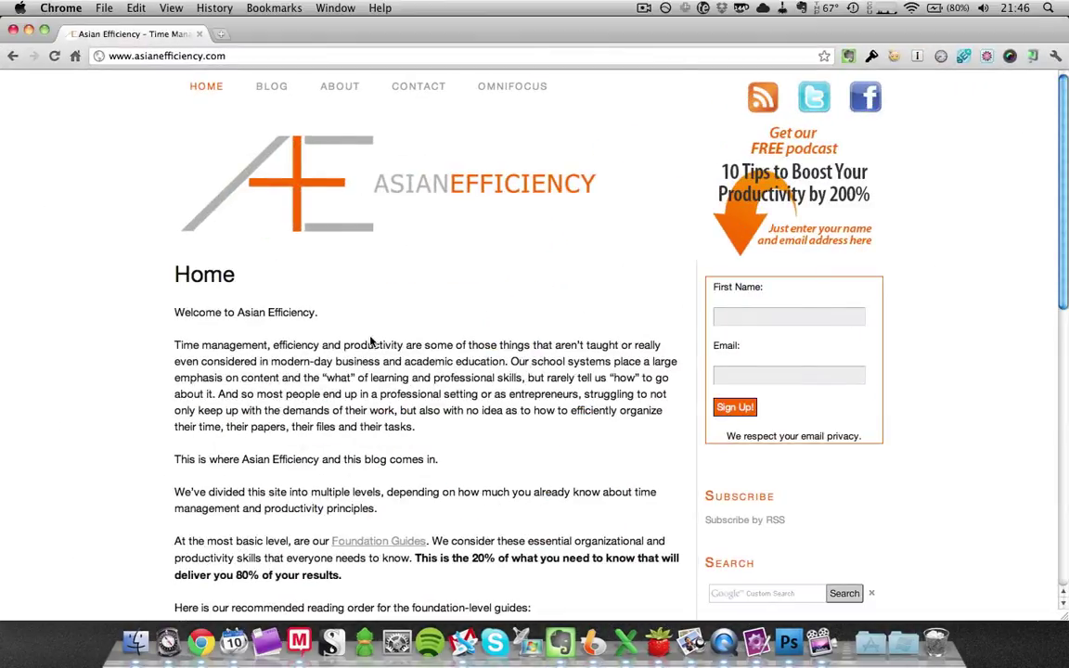
double_click(373, 347)
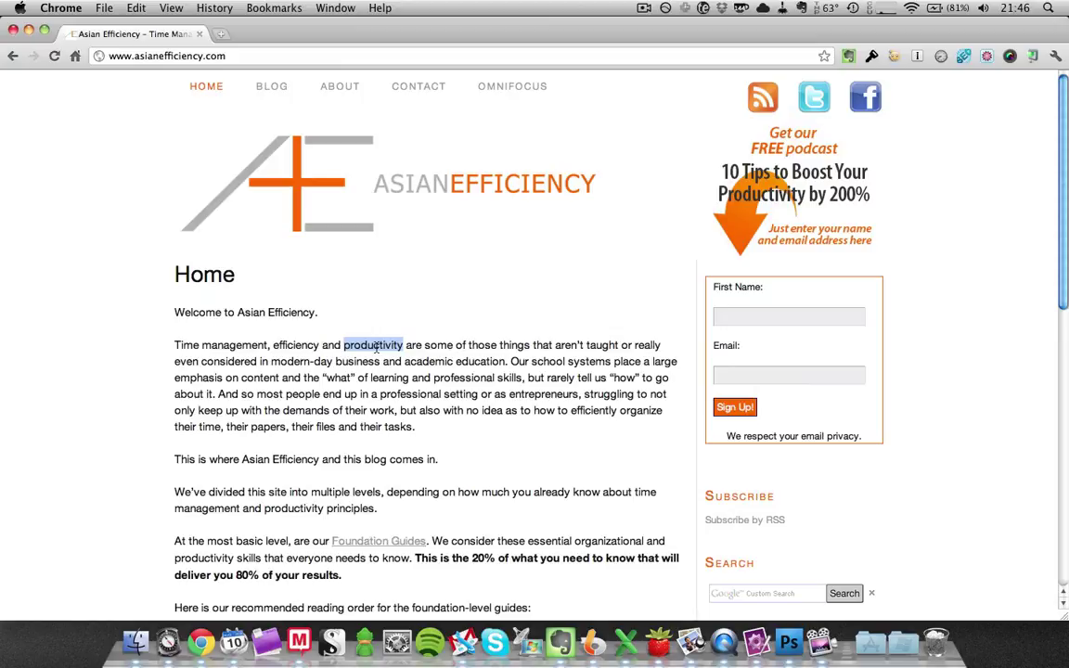
key("super+space")
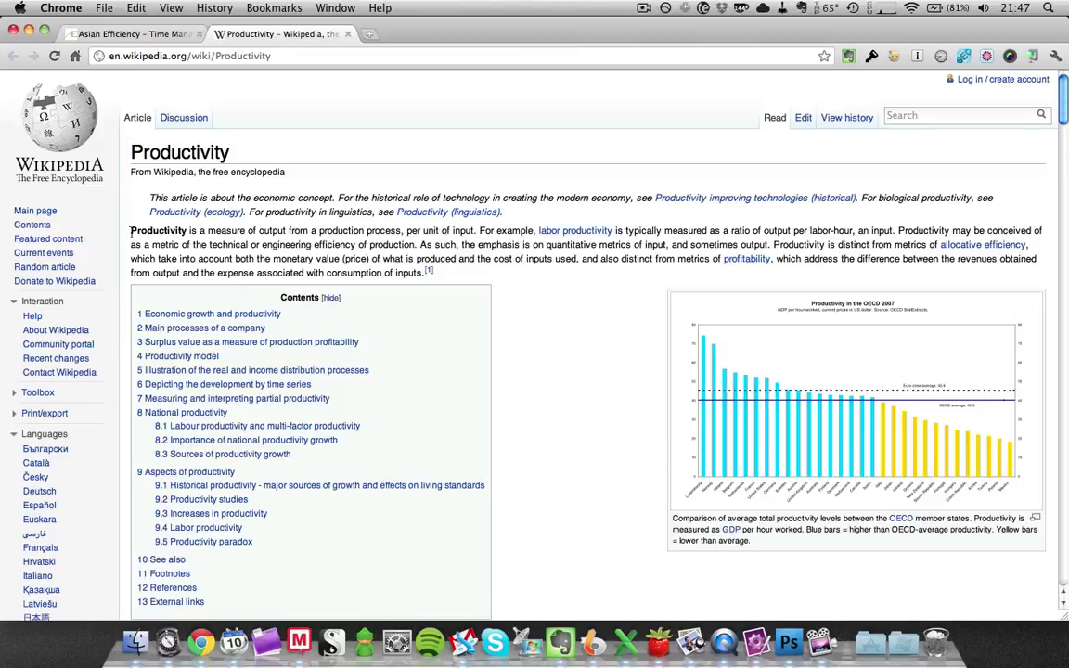
Drag-select the Productivity article's opening paragraph through 'inputs.'
left_click_drag(130, 232, 416, 280)
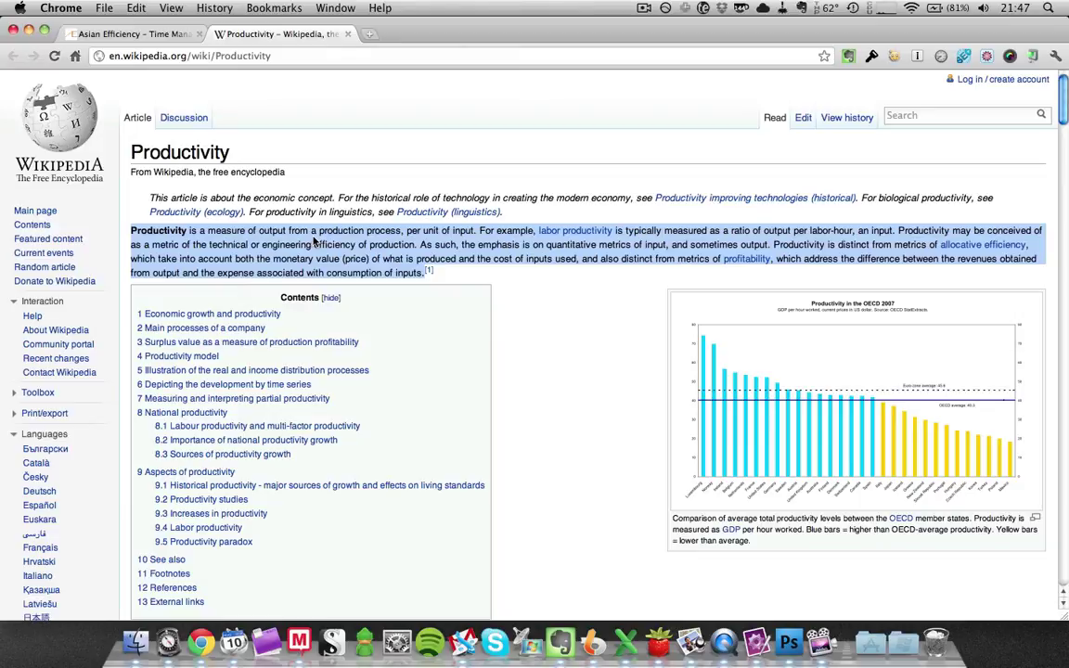
Save the selected paragraph with LaunchBar's Save Text action as test.txt on the Desktop
key("super")
key("super")
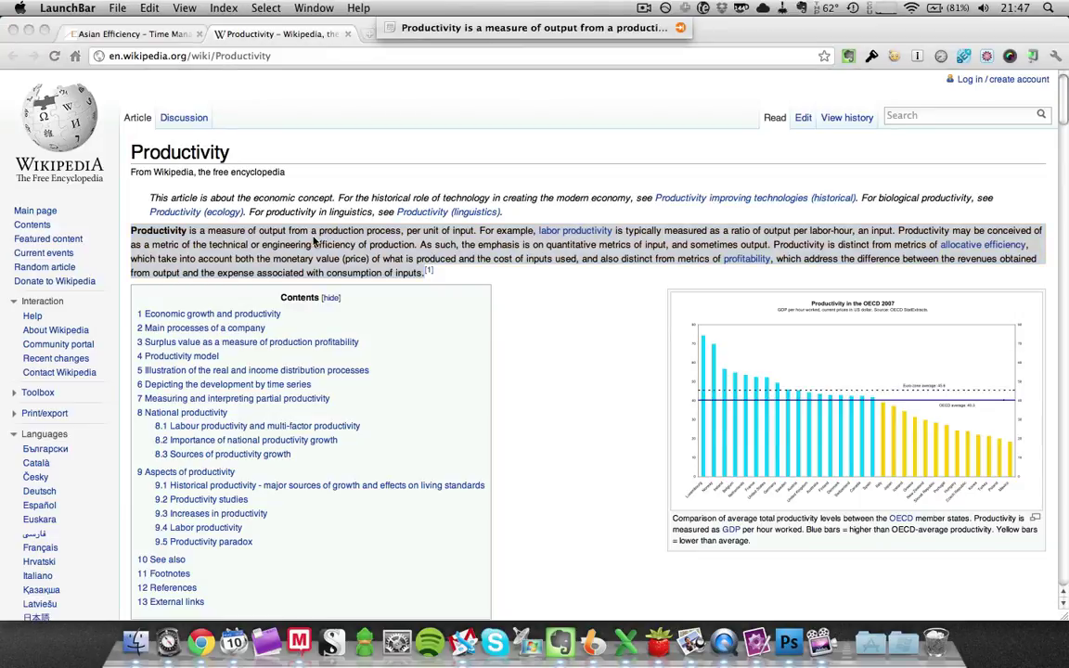
type("save")
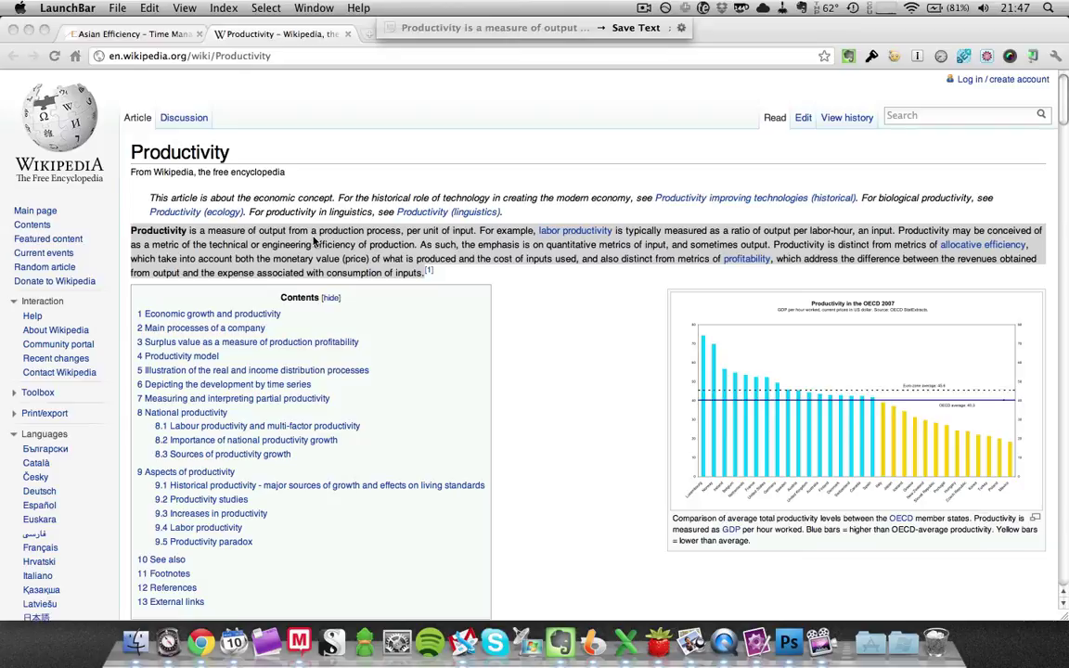
key("Return")
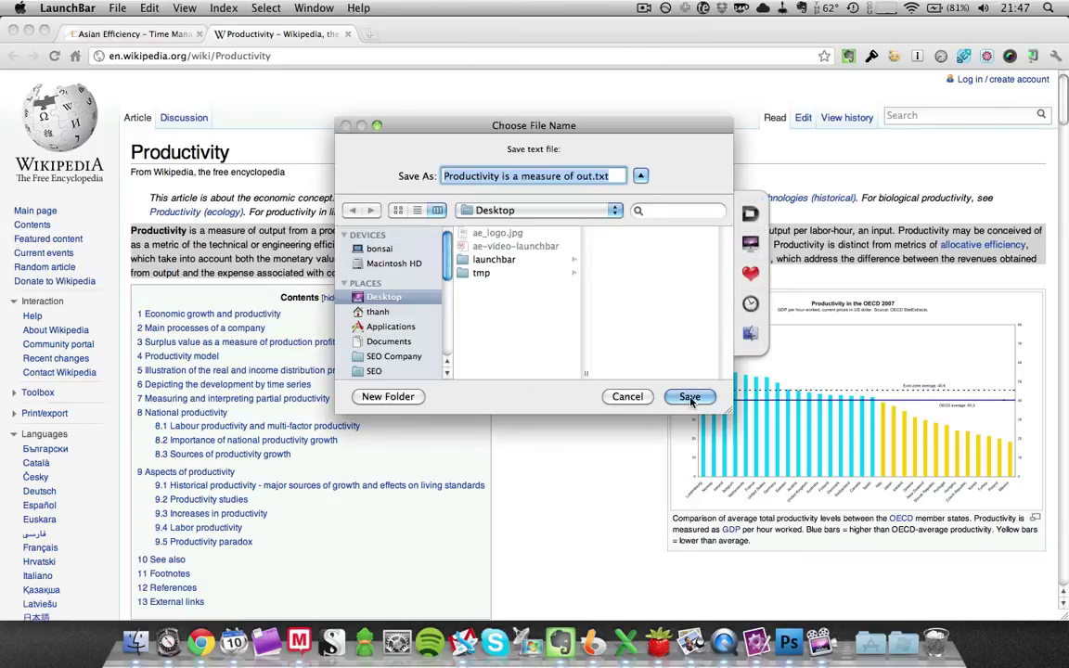
type("test.txt")
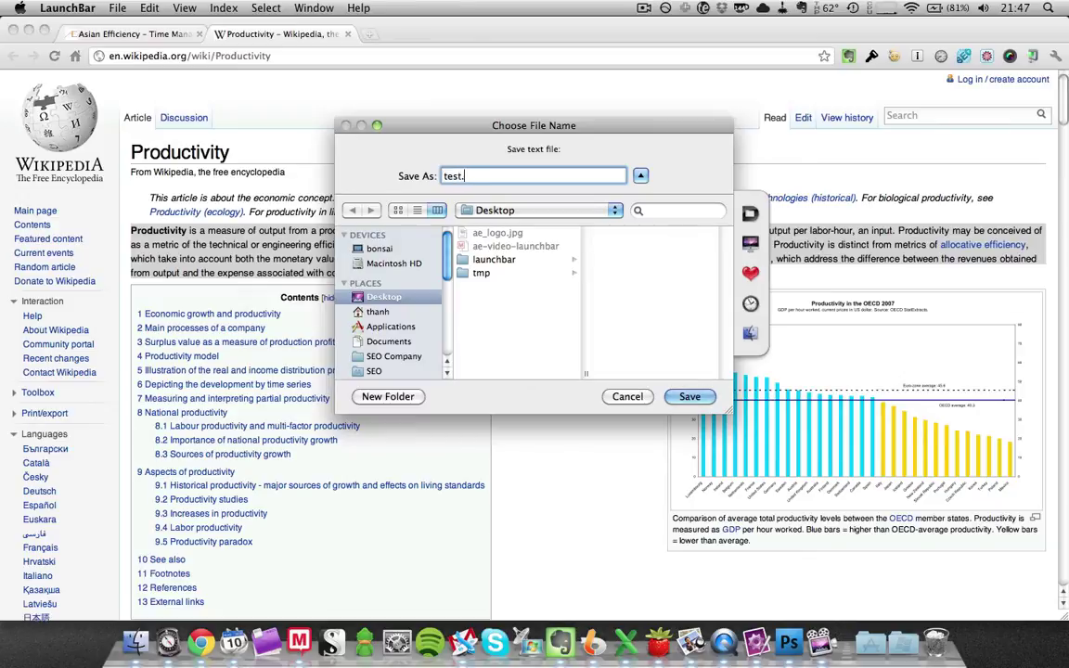
left_click(690, 402)
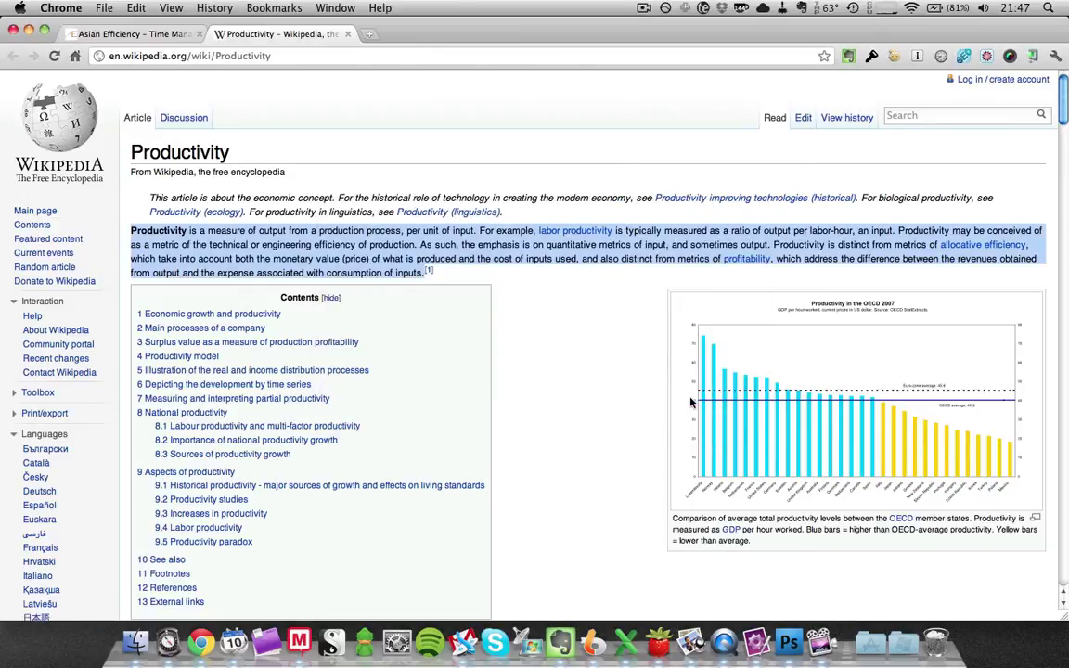
Reveal the desktop with F11 and open test.txt in Fraise
key("F11")
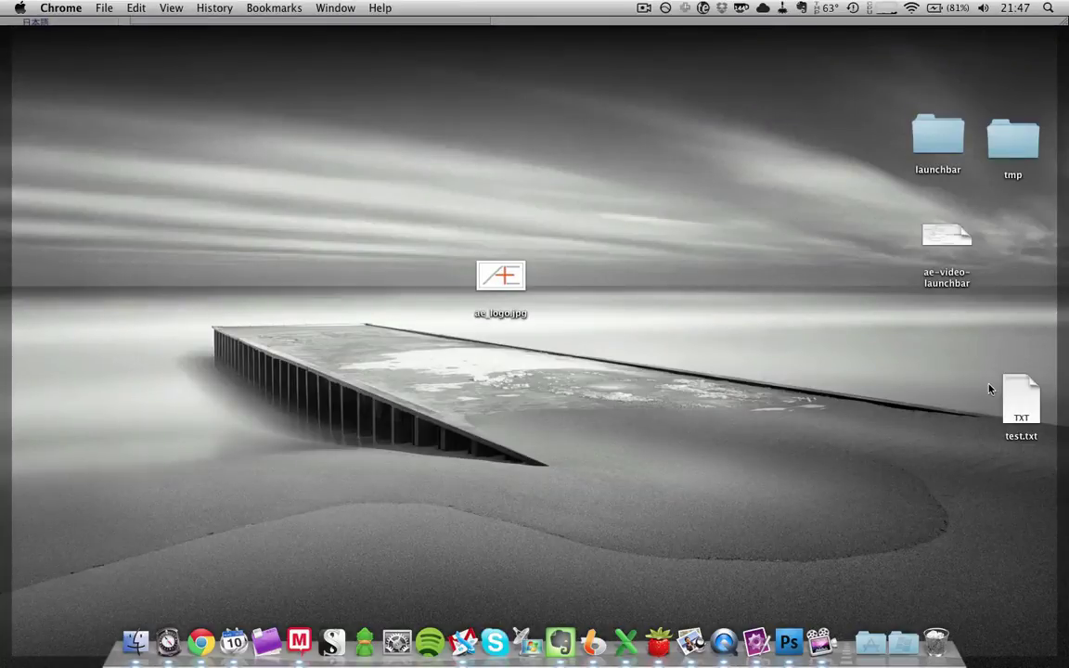
double_click(1021, 397)
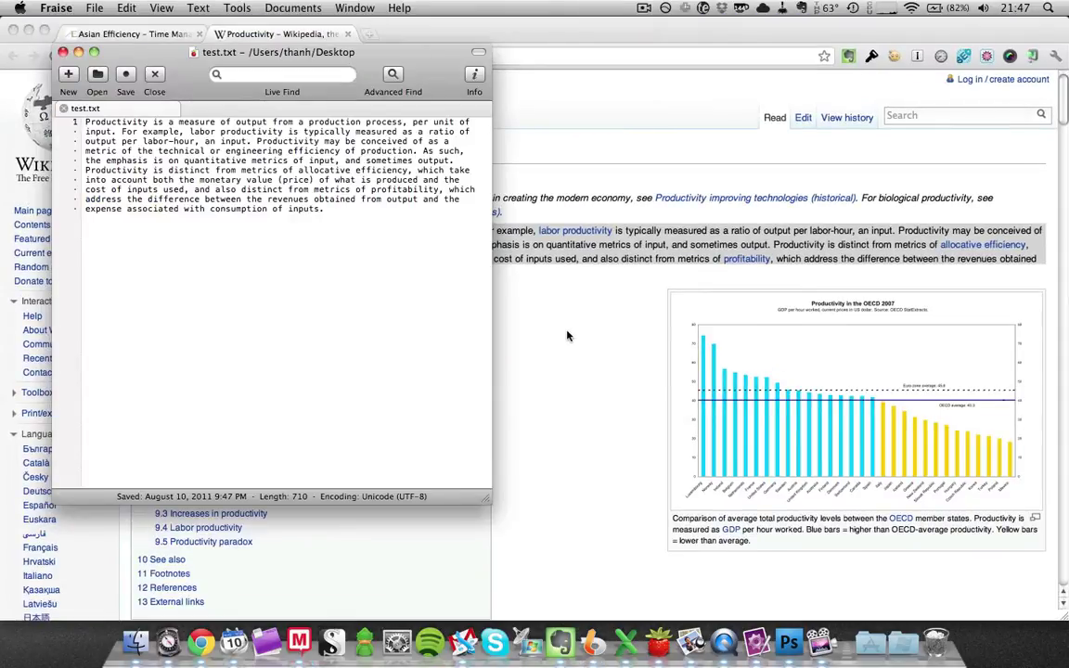